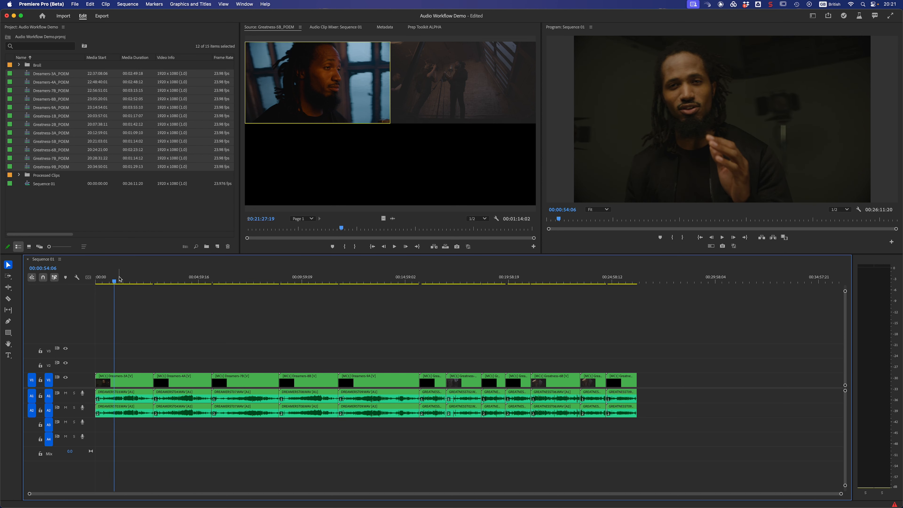
Ripple trim the starts and ends of the five Dreamers clips in Sequence 01 to remove their unwanted heads and tails
key(q)
click(123, 282)
key(w)
key(q)
key(w)
key(q)
key(w)
key(q)
key(w)
key(q)
key(w)
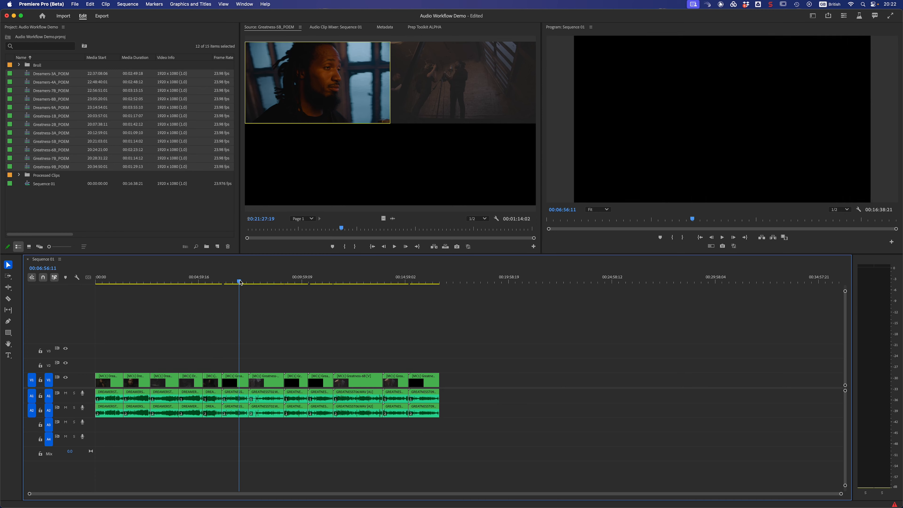
Ripple trim the starts and ends of the Greatness clips in the rest of the sequence and return the playhead to the start
key(q)
key(w)
key(q)
click(248, 283)
key(w)
click(256, 283)
key(q)
key(w)
click(266, 283)
key(q)
key(w)
click(294, 283)
key(q)
key(w)
key(q)
key(w)
key(q)
key(w)
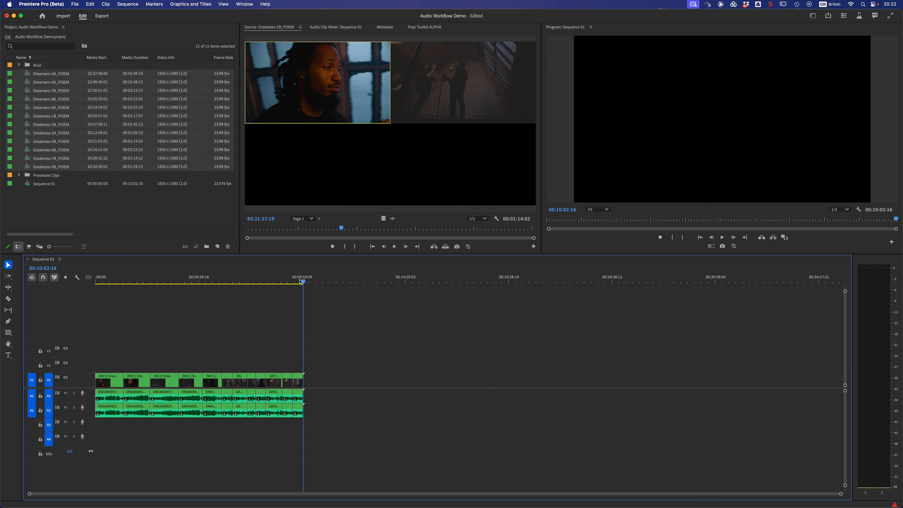
drag(303, 283, 95, 289)
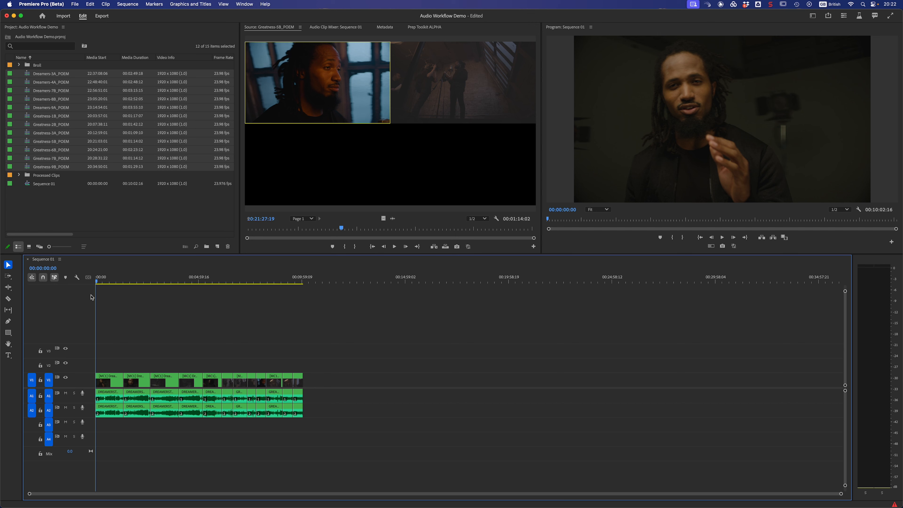
key(=)
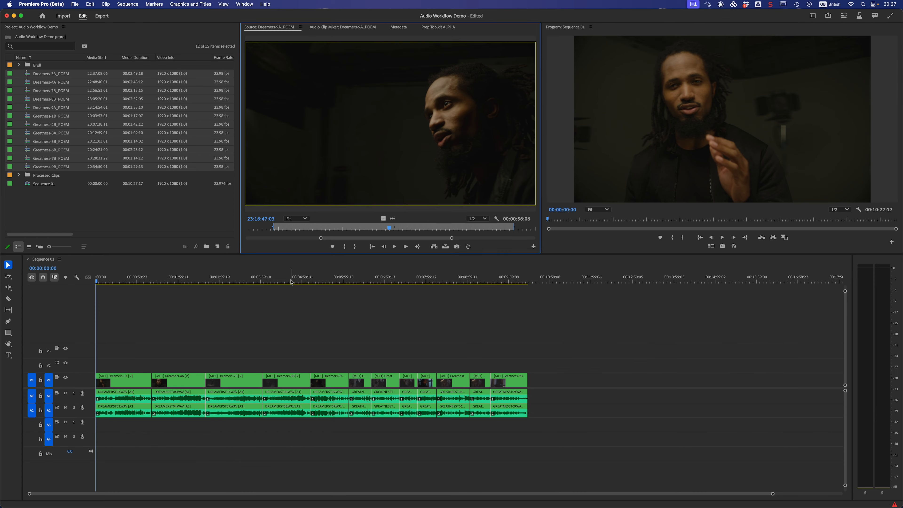
Match frame the Dreamers-8B clip at 00:04:38:20 in the source monitor and inspect its audio waveform before returning to video
click(289, 281)
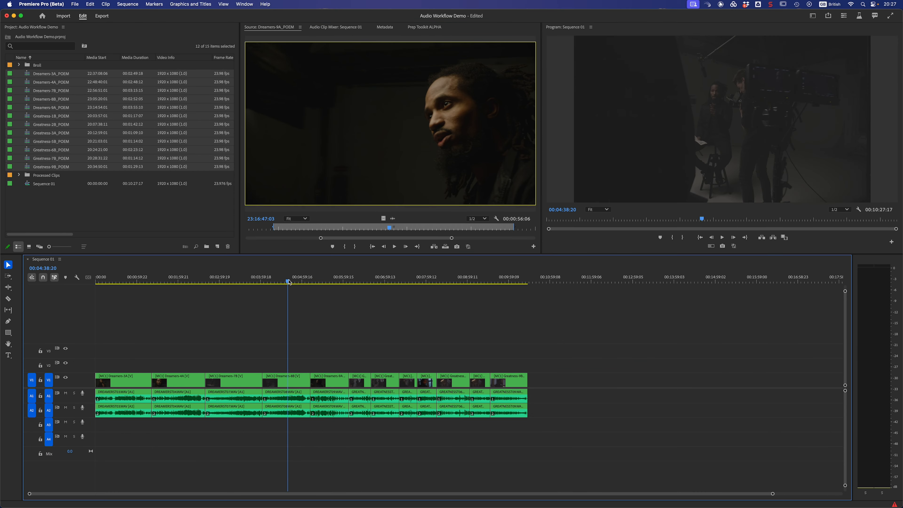
double_click(285, 410)
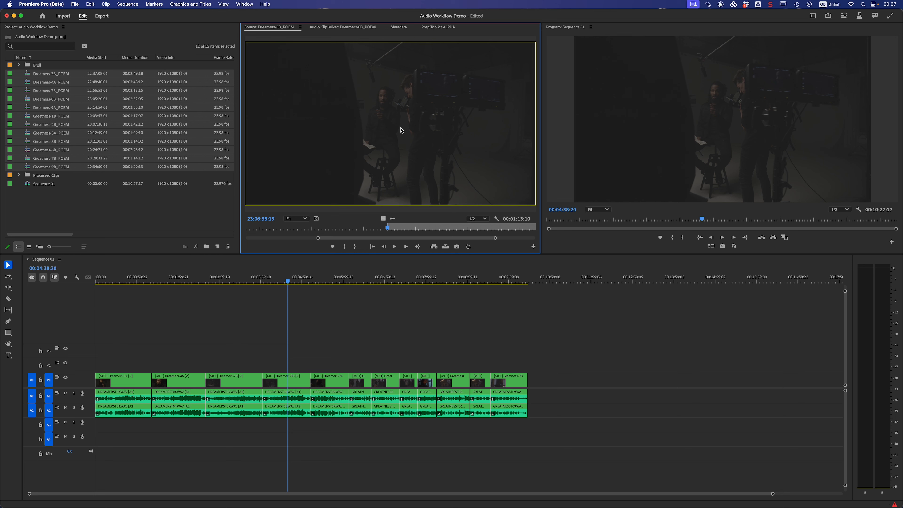
click(392, 219)
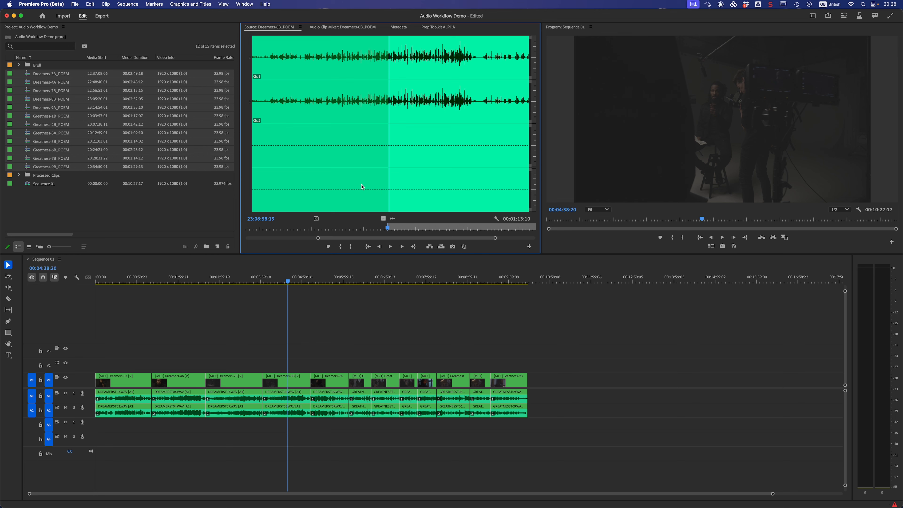
click(383, 218)
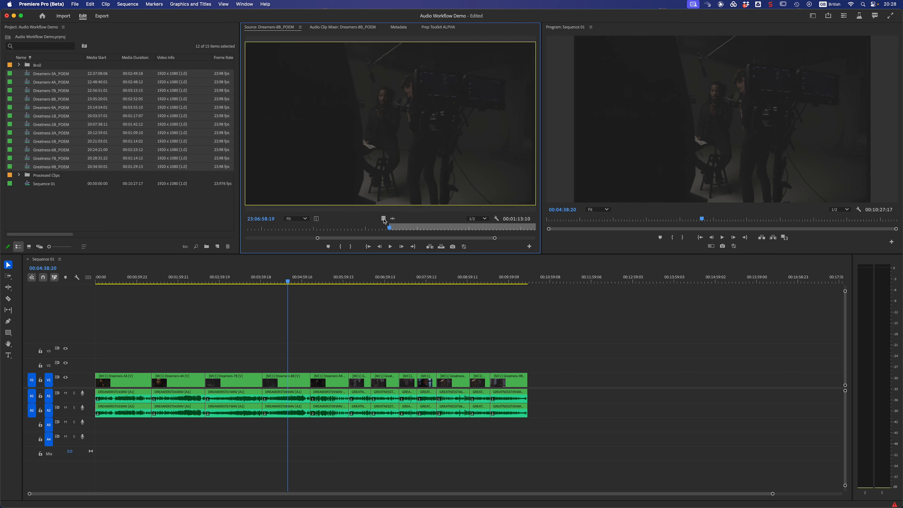
Open the Dreamers-8B_POEM multicam source sequence, match frame its DREAMERST08.WAV audio into the source monitor and return to Sequence 01
double_click(292, 402)
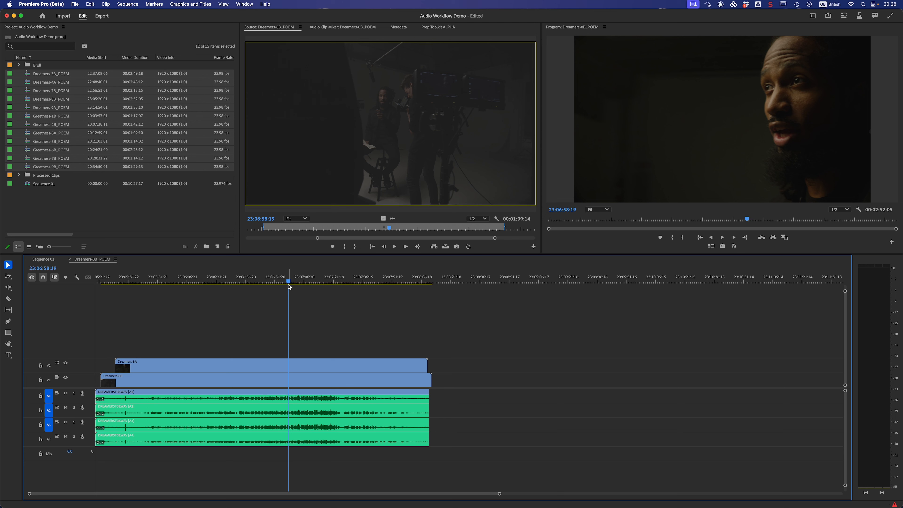
key(f)
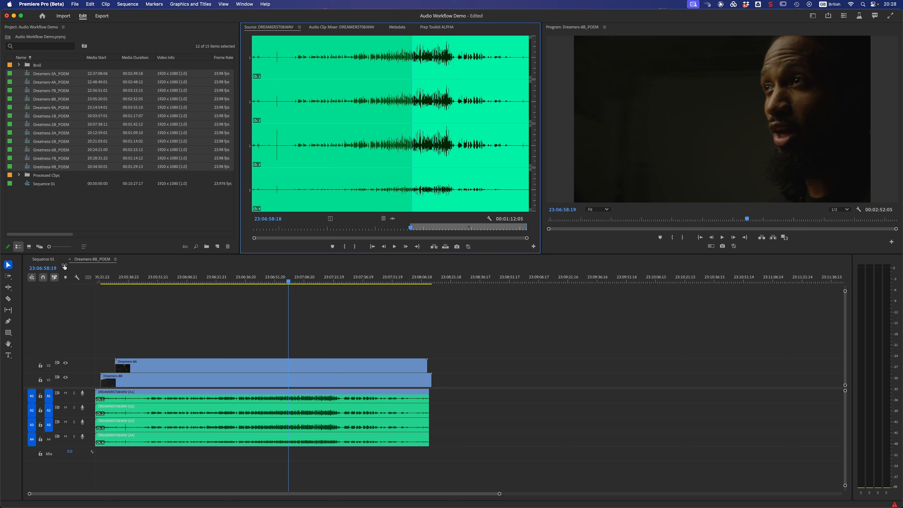
click(50, 262)
click(51, 261)
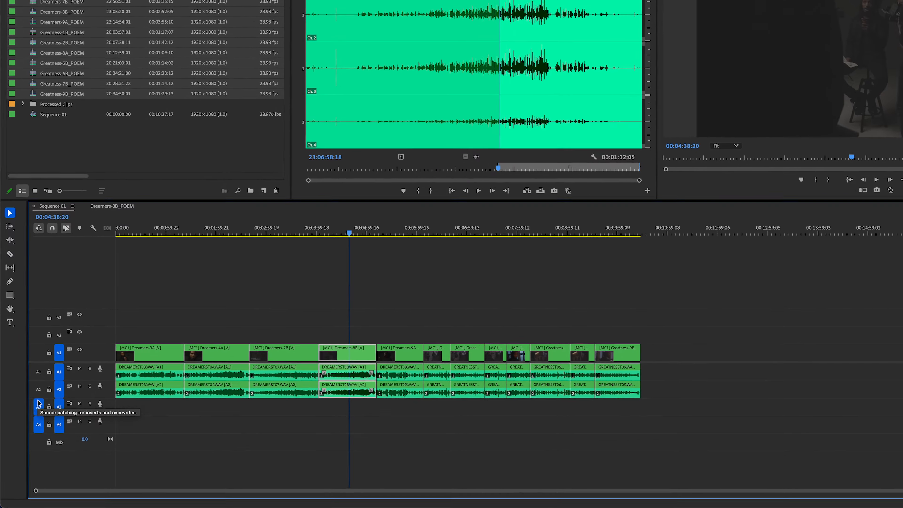
With only source channels A3 and A4 patched, overwrite DREAMERST08.WAV onto tracks A3 and A4 at 00:04:38:20
click(39, 403)
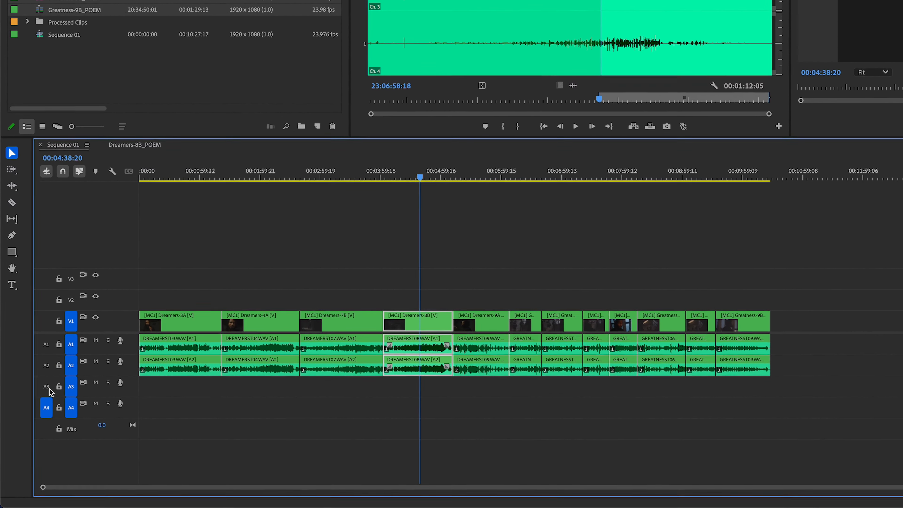
click(49, 388)
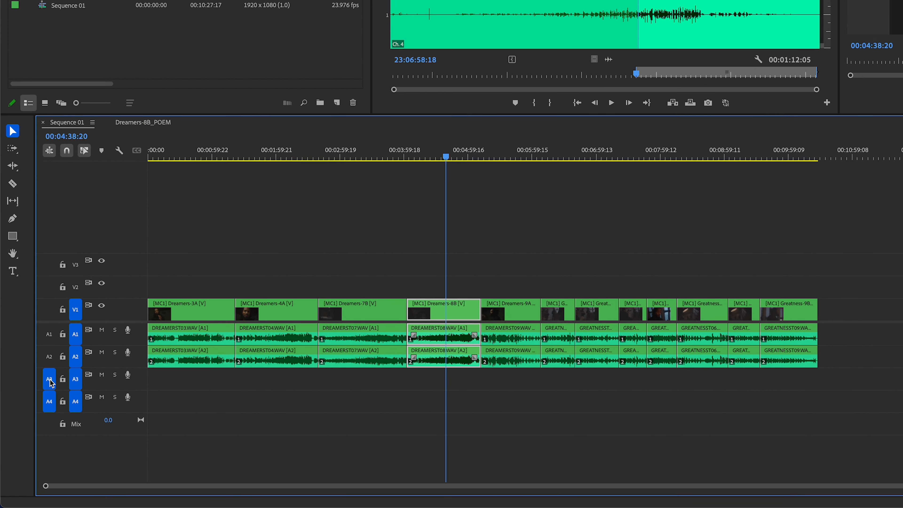
key(period)
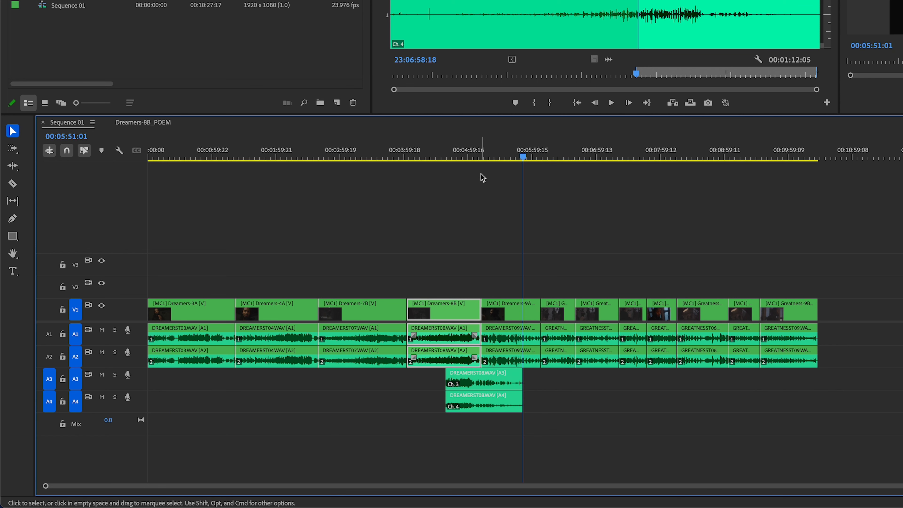
Shorten the end of the DREAMERST08.WAV clips on A3 and A4 to just before the end of the Dreamers-8B clip
click(465, 156)
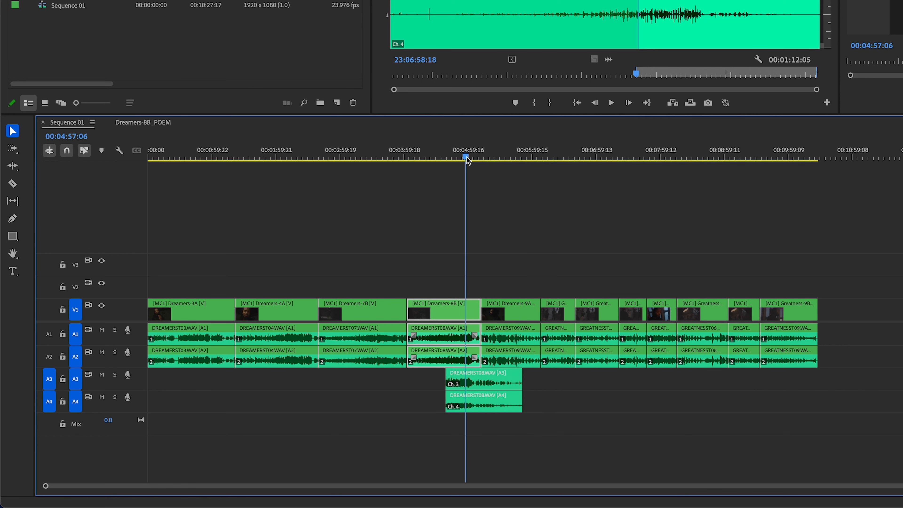
key(equal)
key(equal)
key(equal)
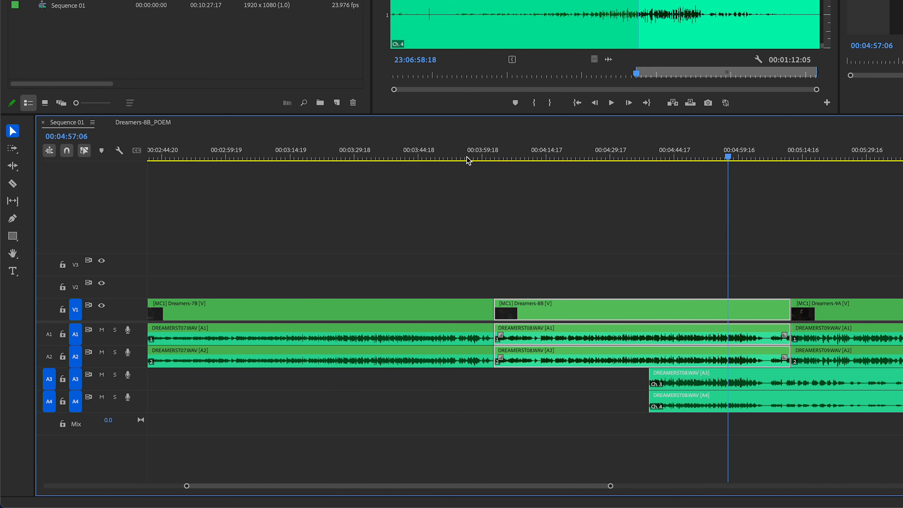
drag(707, 159, 667, 160)
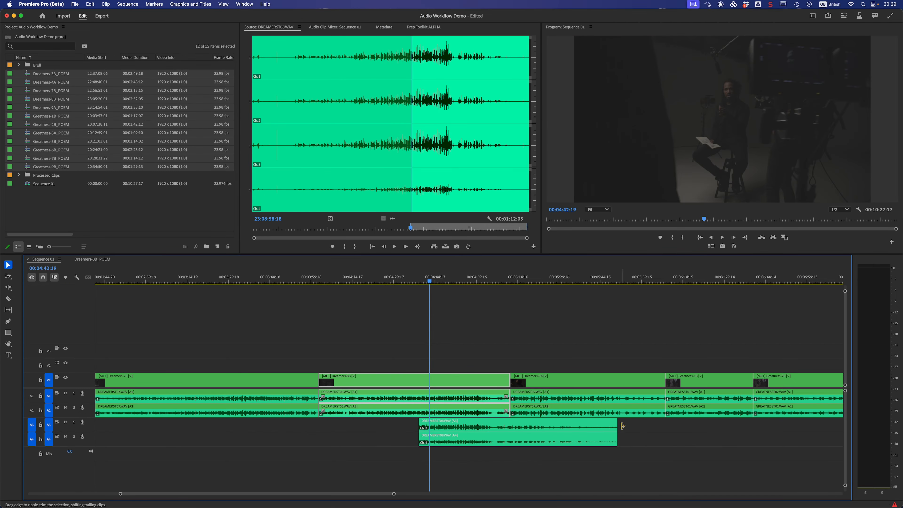
drag(617, 425, 495, 426)
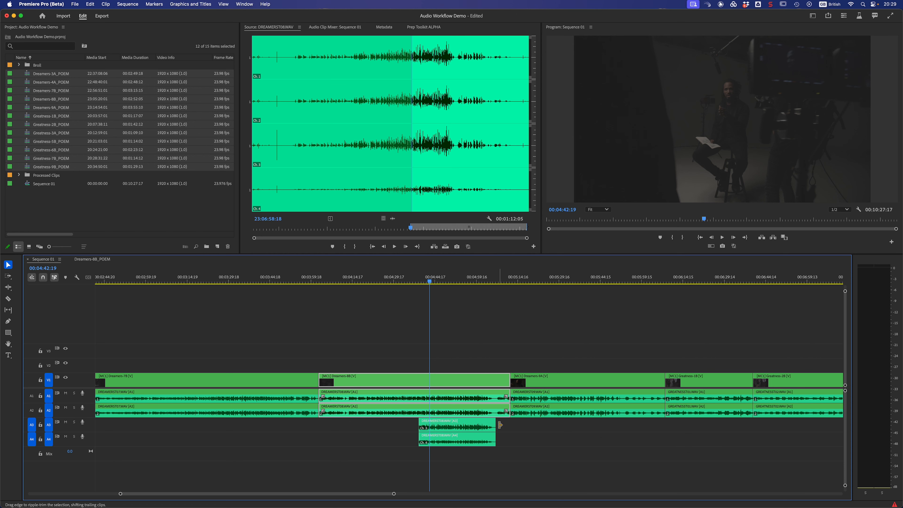
Switch the GREATNESST01.WAV clip on track A2 to also use media source channel 4 instead of its assigned channel
click(430, 281)
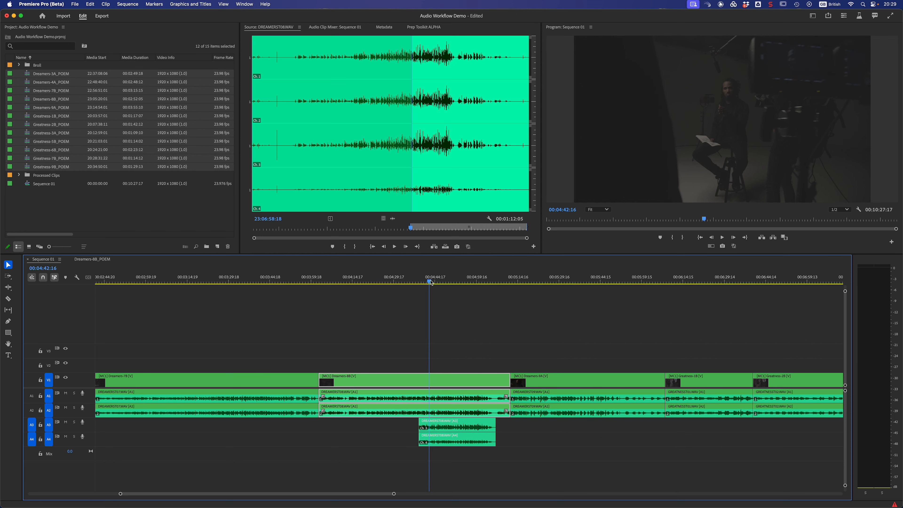
key(minus)
key(minus)
key(minus)
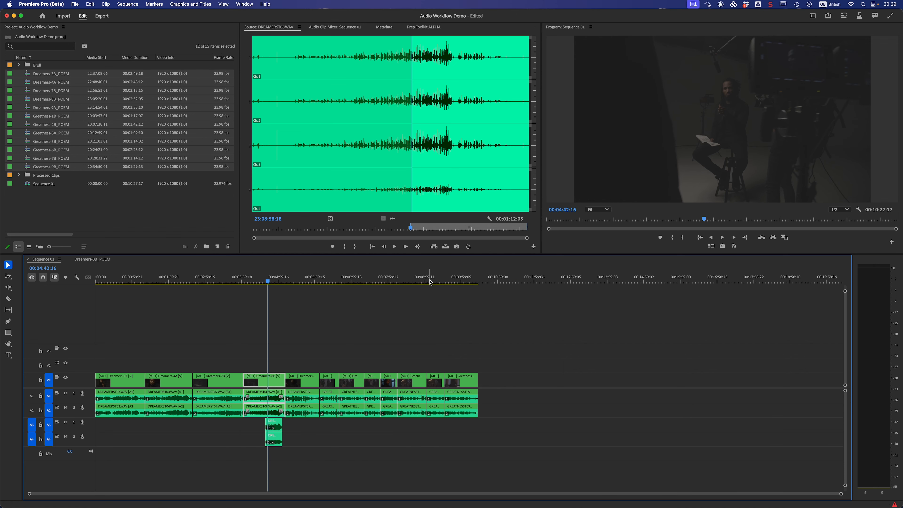
key(equal)
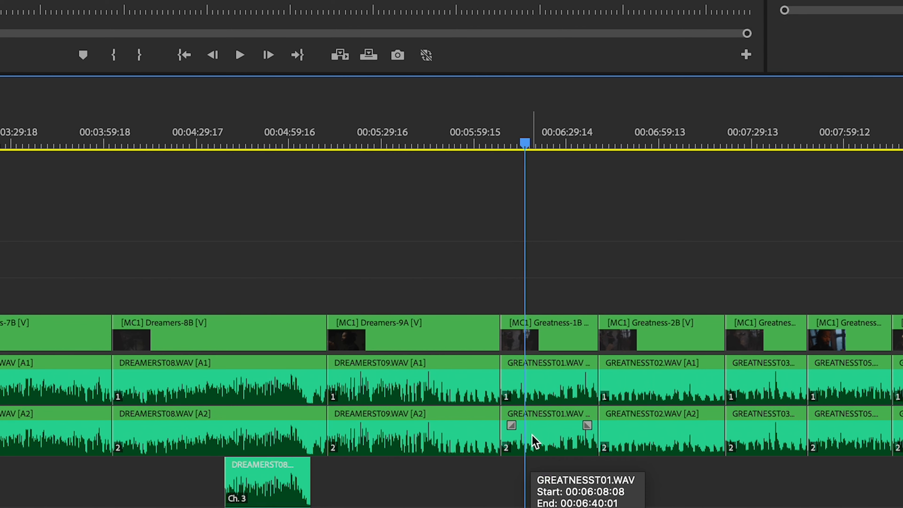
right_click(530, 434)
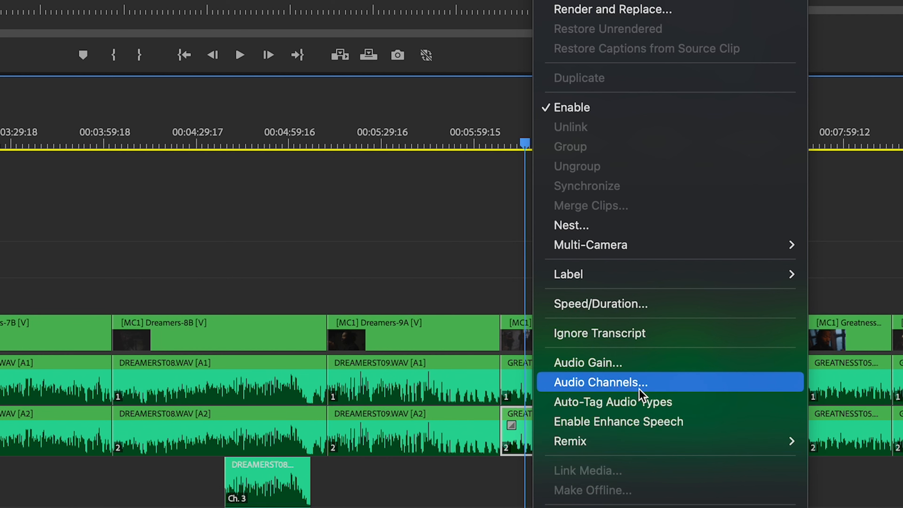
click(644, 382)
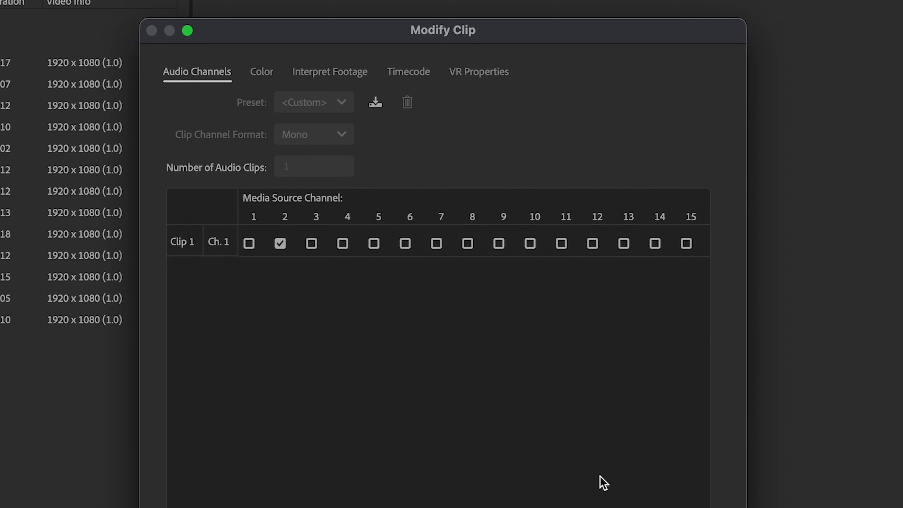
click(343, 244)
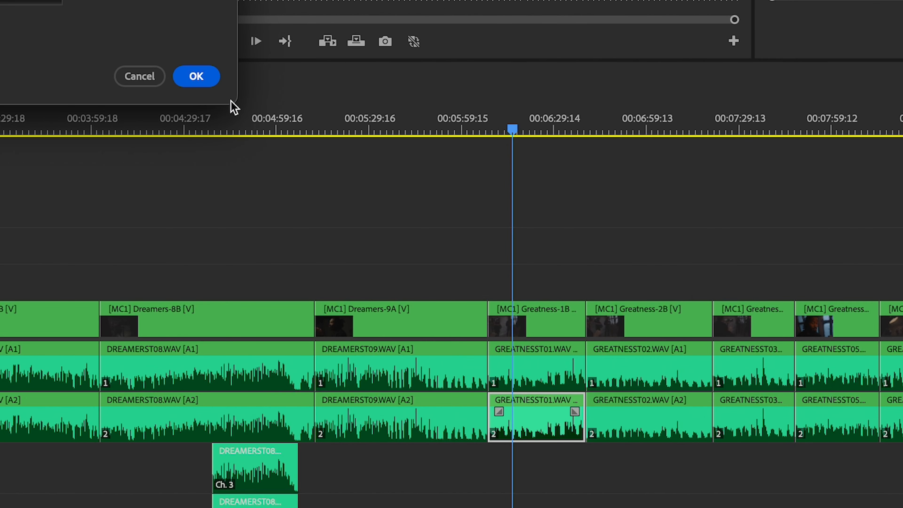
click(428, 326)
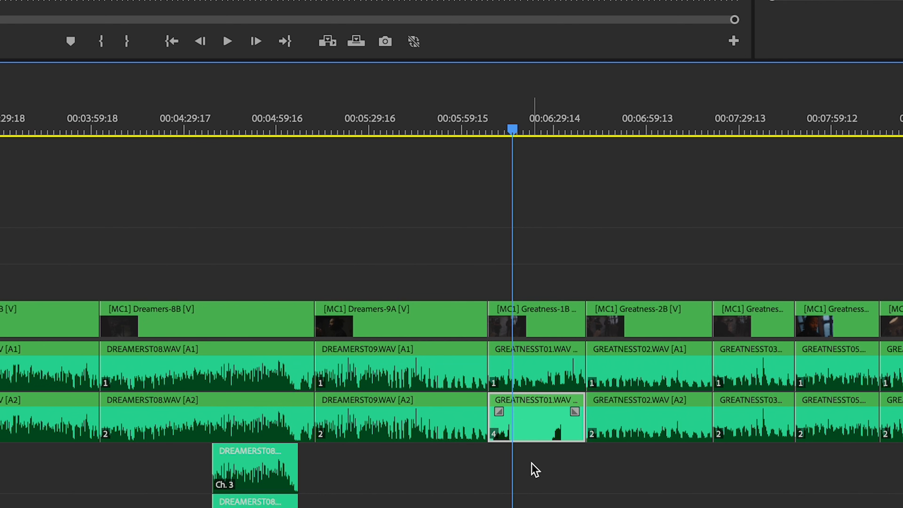
Rename Sequence 01 in the project as Rough Cut 001
key(minus)
key(minus)
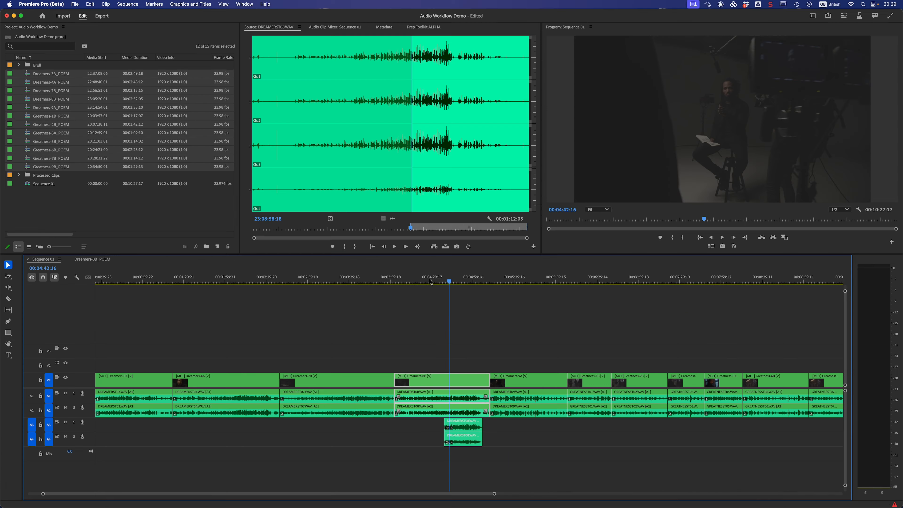
key(equal)
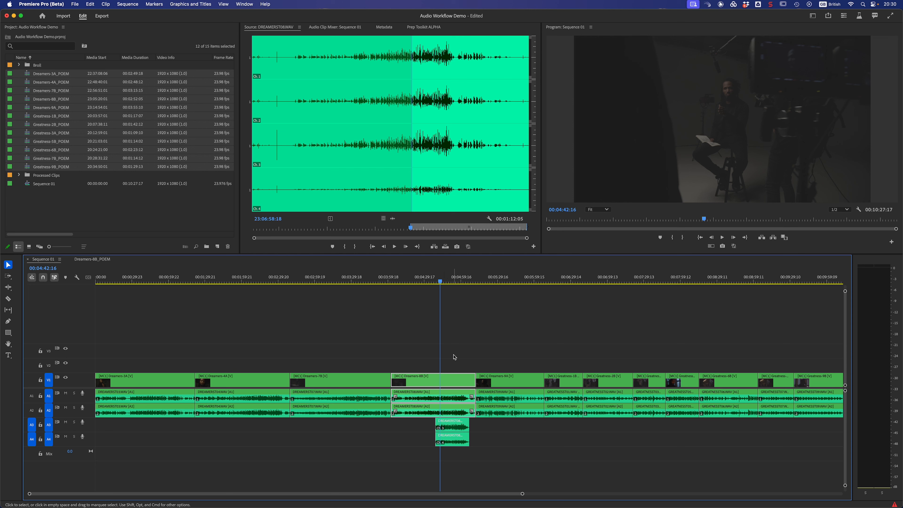
text(R)
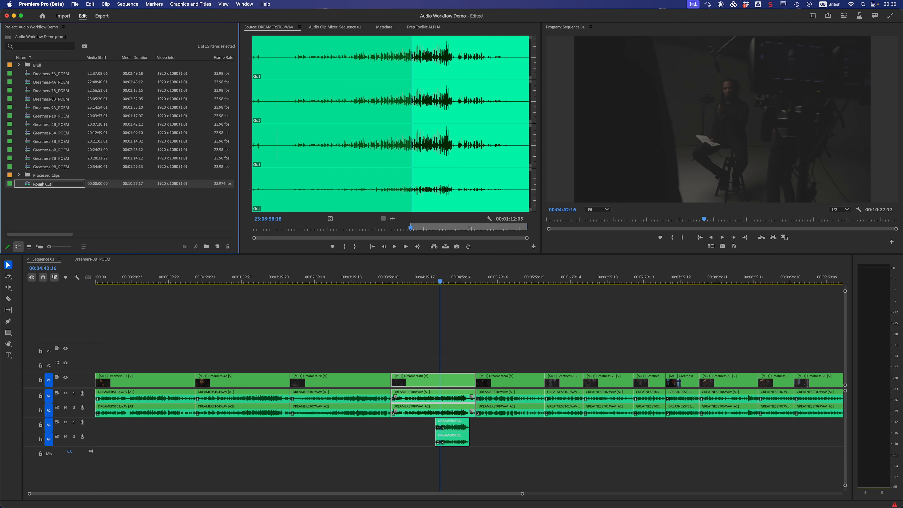
text(ough Cut)
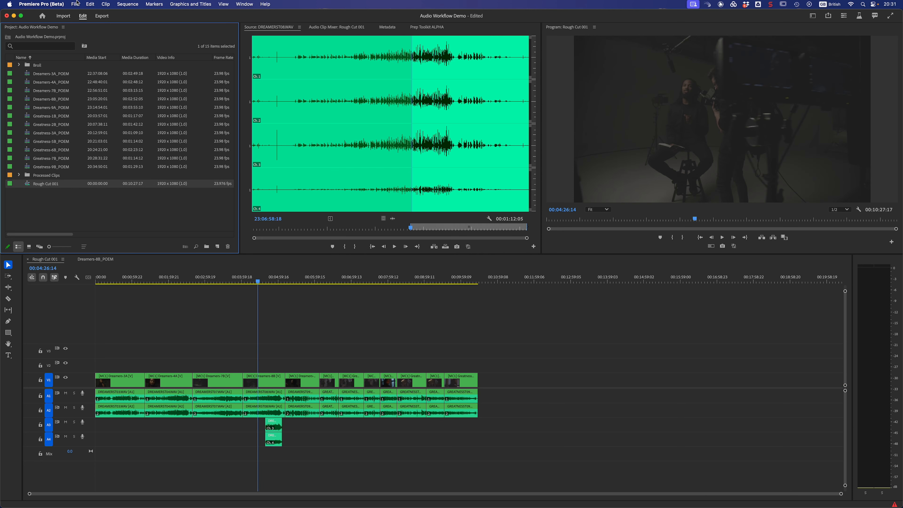
Export Rough Cut 001 as an AAF with Mixdown Video enabled and embedded audio, saving it in the ProTools folder
click(75, 4)
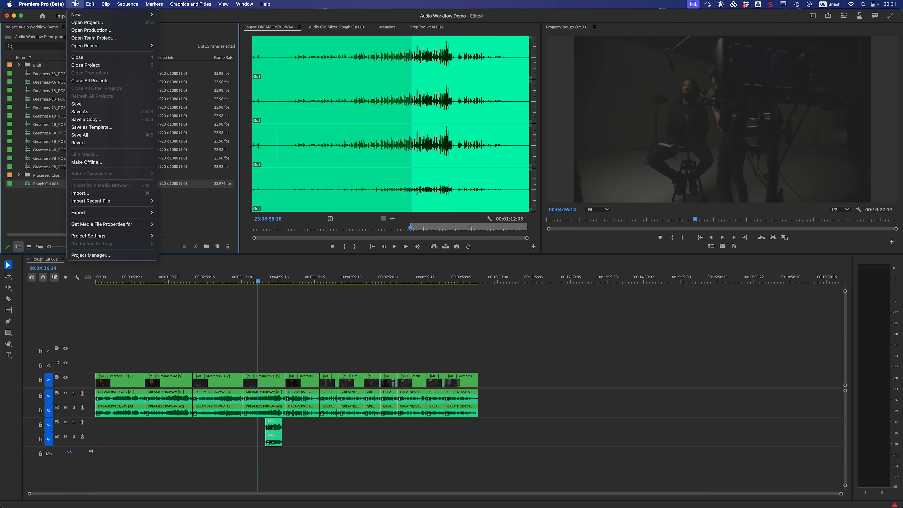
mouse_move(107, 212)
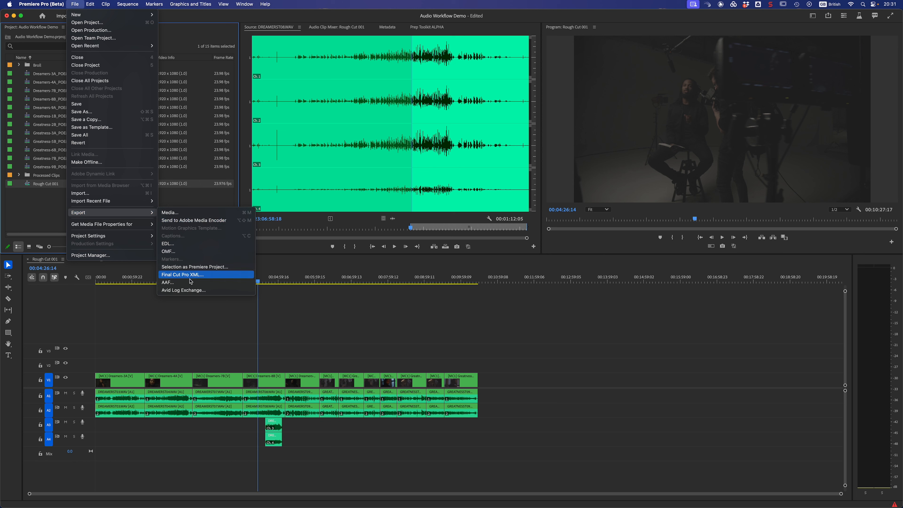
click(178, 282)
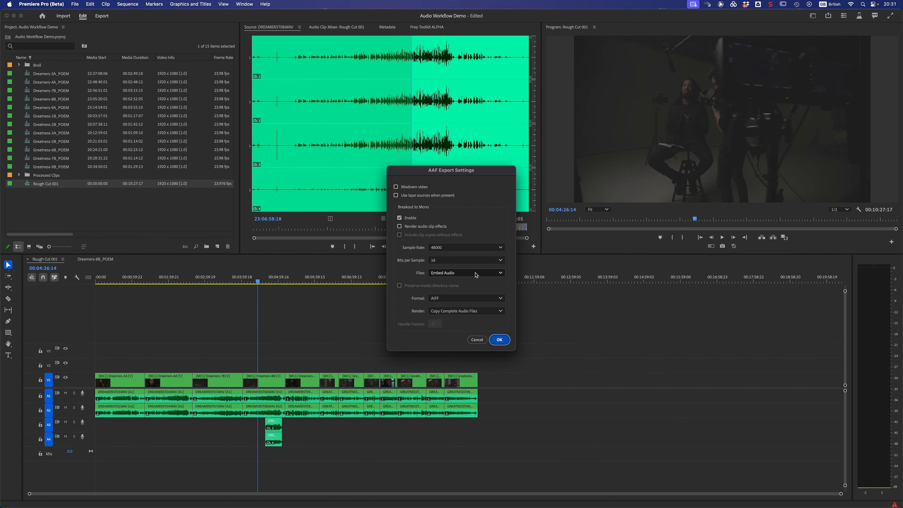
click(427, 154)
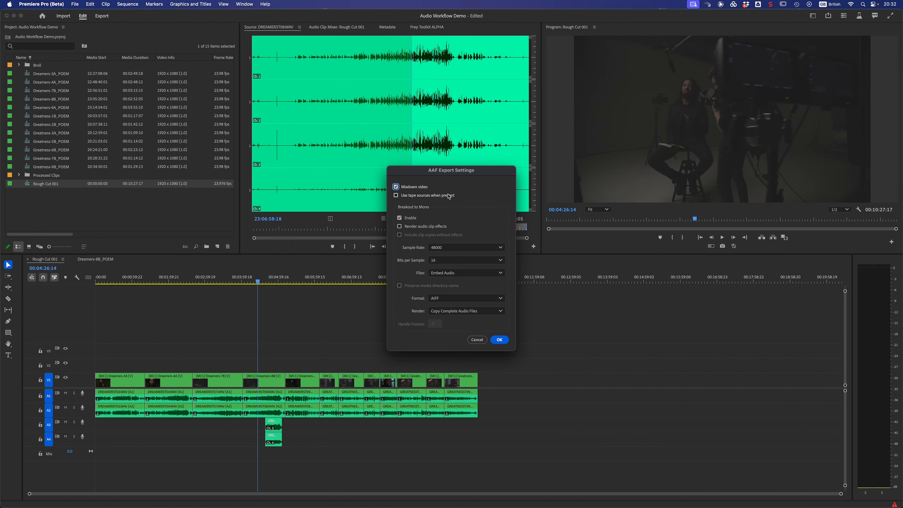
click(499, 341)
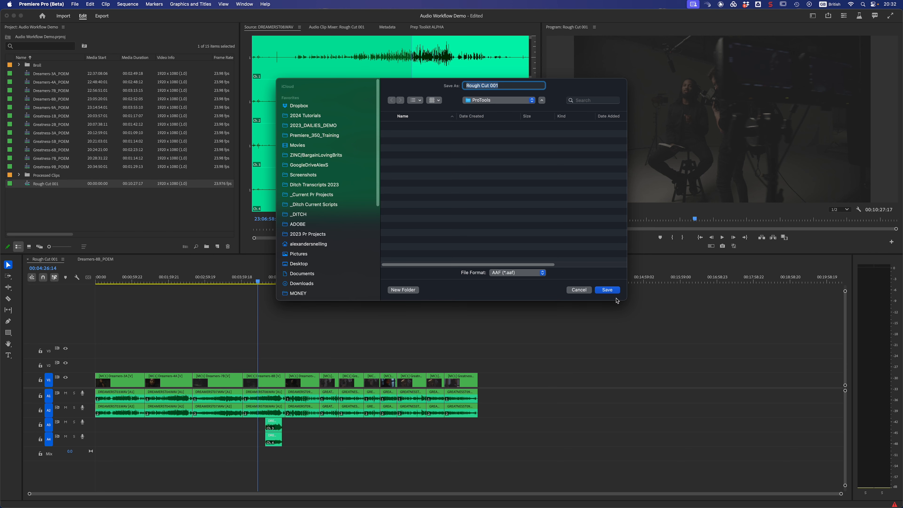
click(610, 291)
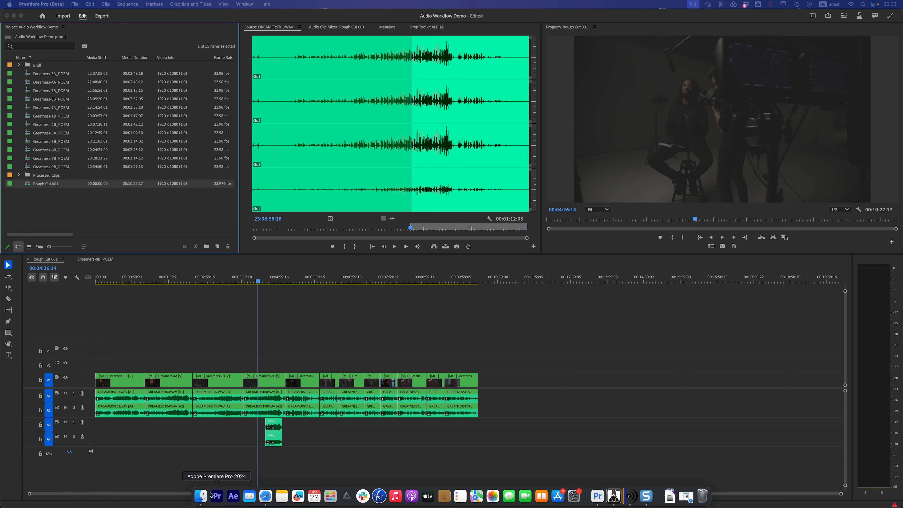
Check the exported files in Finder's ProTools folder and compare the Rough Cut 001 session in Pro Tools with the Premiere Pro sequence
click(201, 497)
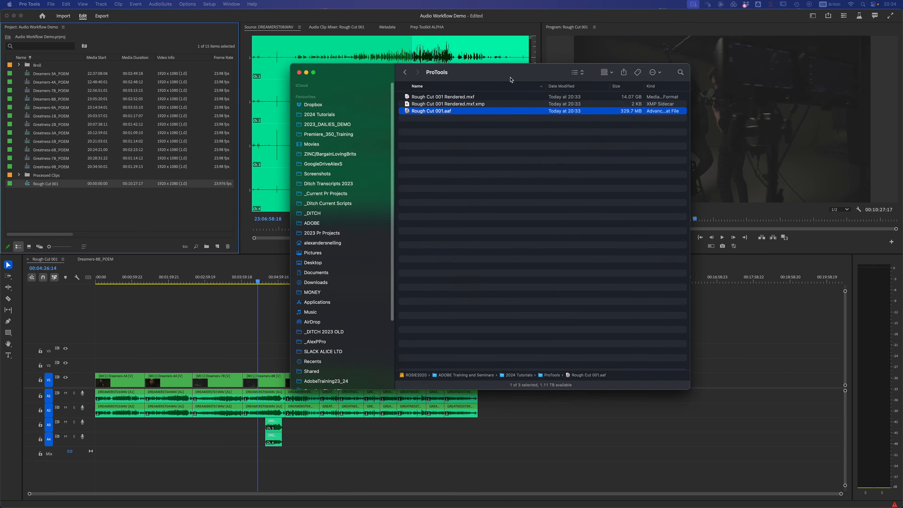
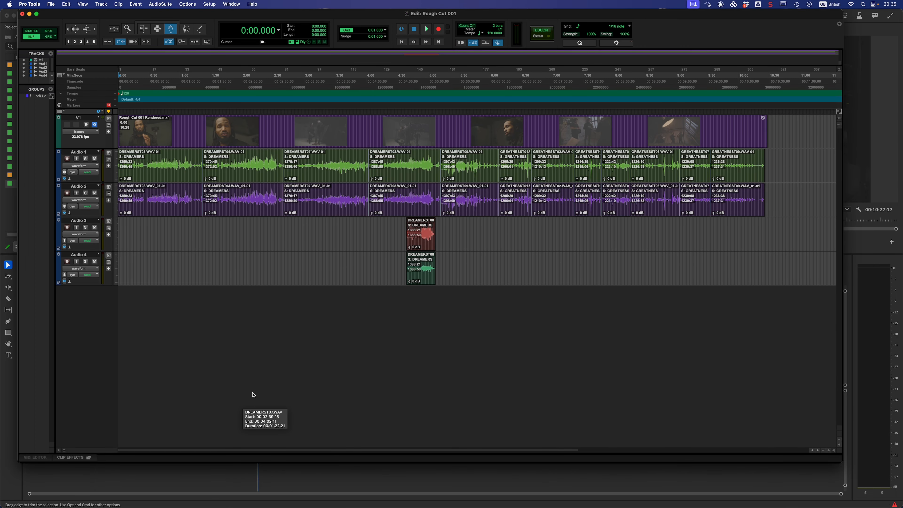
key(super+Tab)
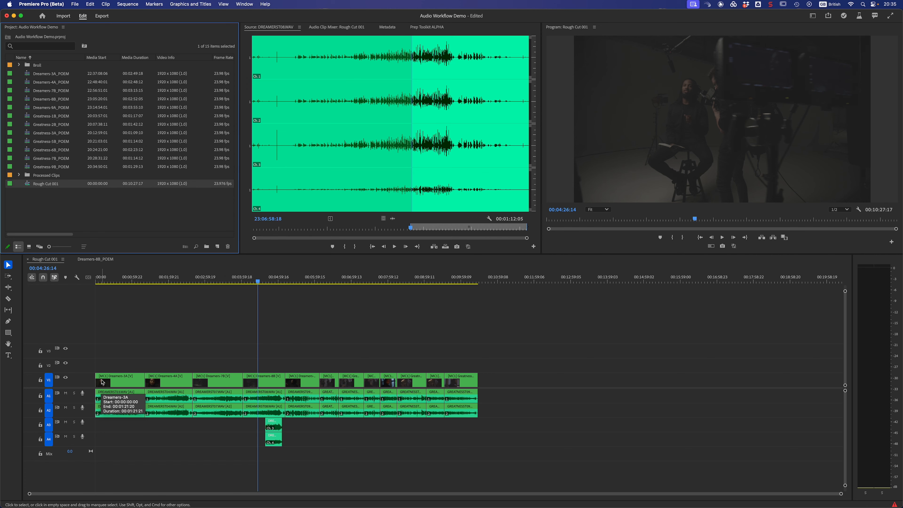
key(super+Tab)
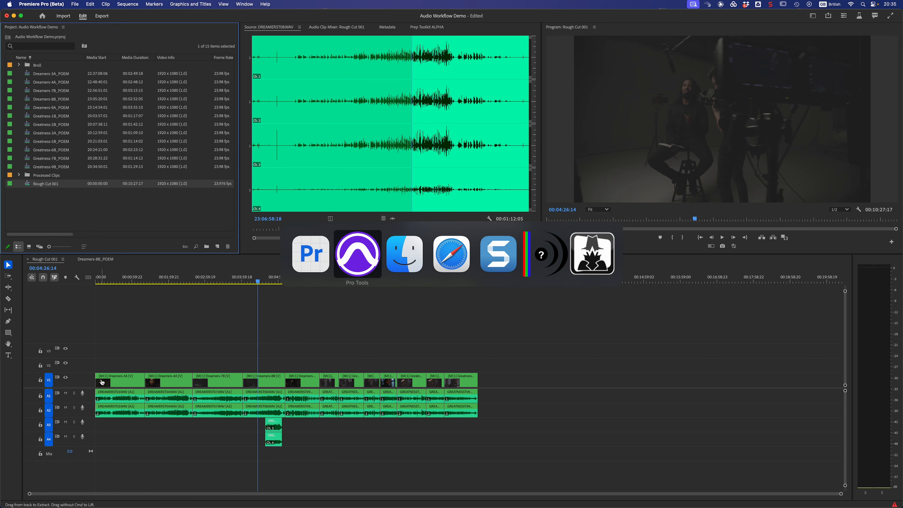
Play the start of the Rough Cut 001 session with its video in Pro Tools, stop playback and close the video window
key(space)
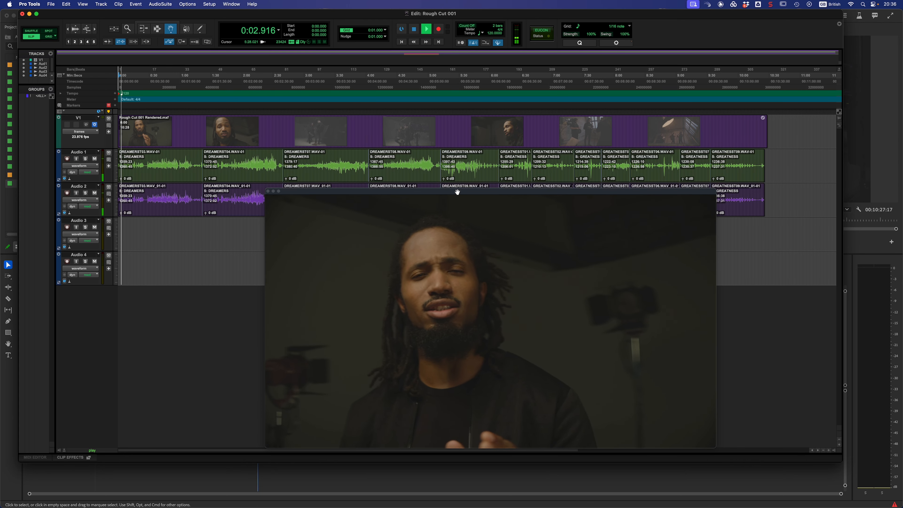
click(457, 192)
key(space)
click(268, 191)
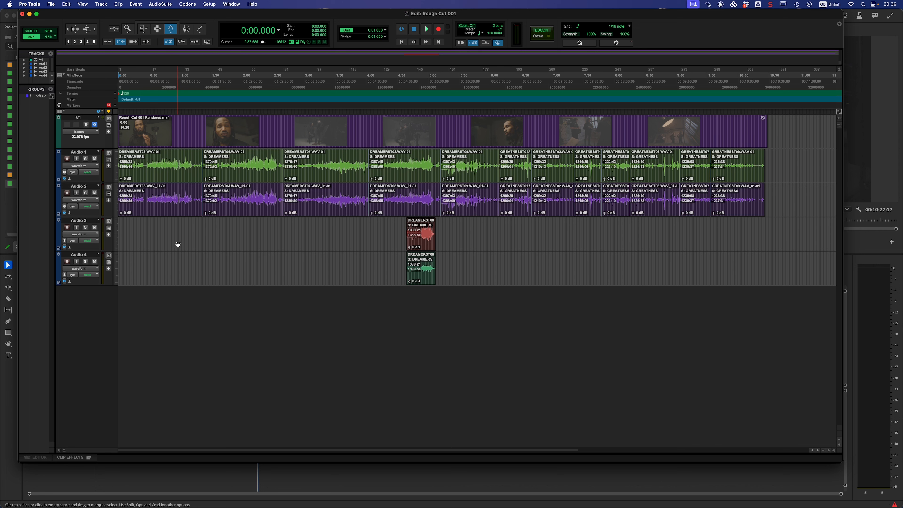
Make Audio 2 the Field Recorder Guide Track and add the FieldAUDIO folder to its search areas, saving and indexing it
right_click(86, 189)
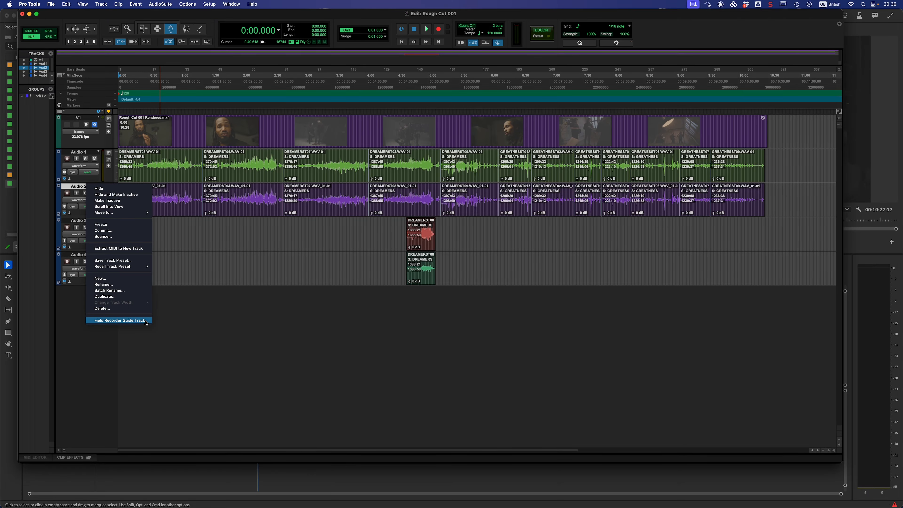
click(145, 320)
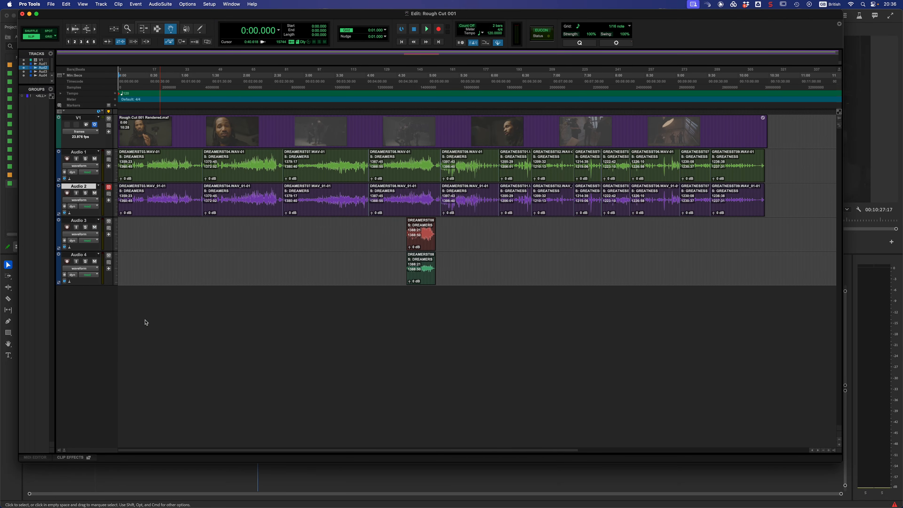
right_click(75, 189)
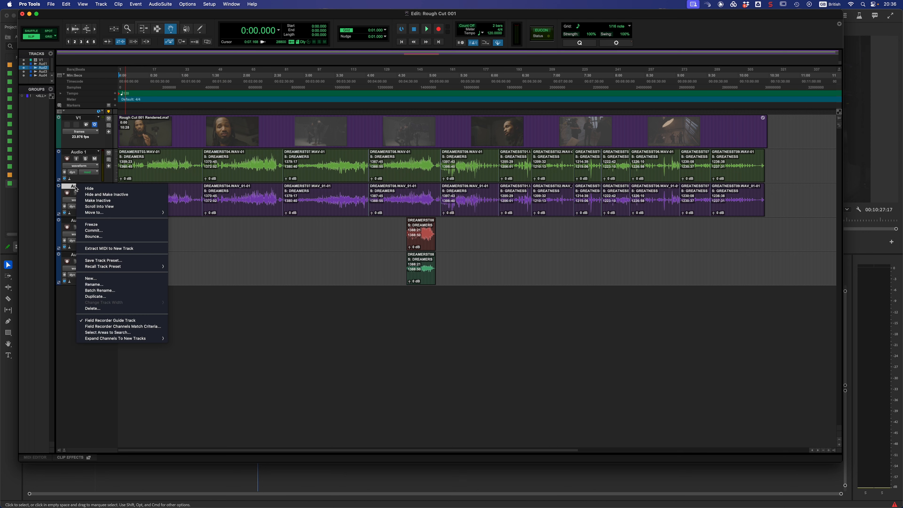
click(102, 332)
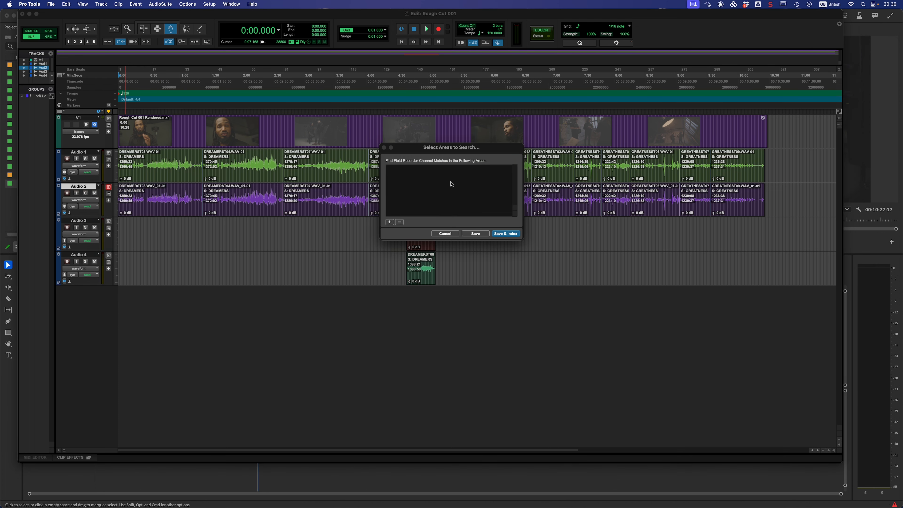
click(391, 221)
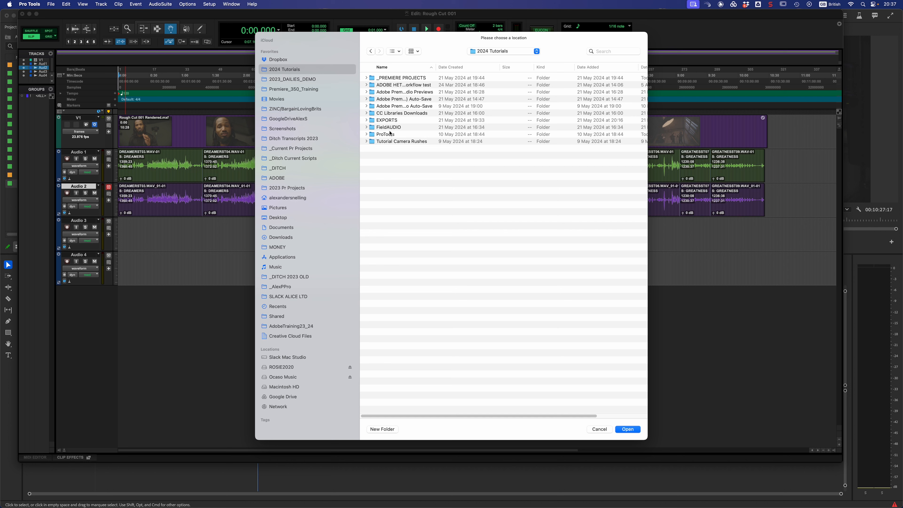
double_click(373, 128)
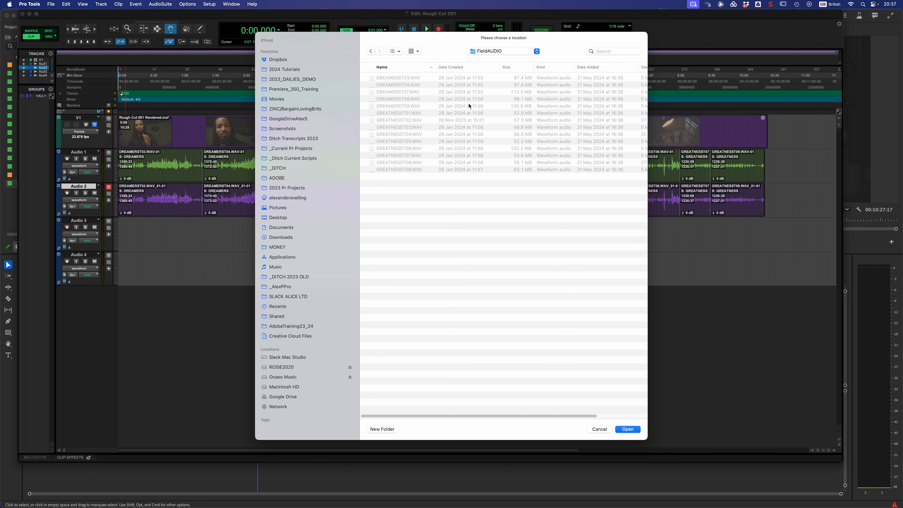
key(Return)
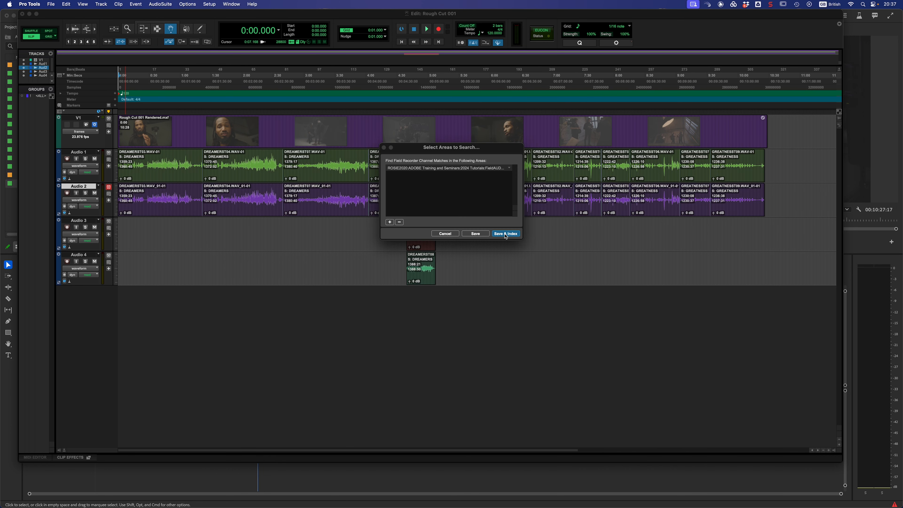
click(505, 235)
Expand all of Audio 2's field recorder channels to new tracks by timecode only, review the tracks, and undo the expansion
right_click(81, 187)
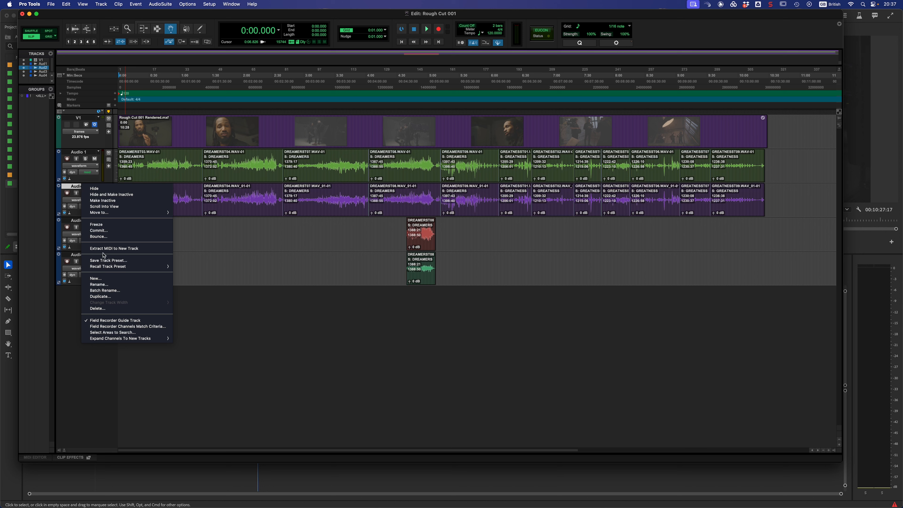
mouse_move(144, 340)
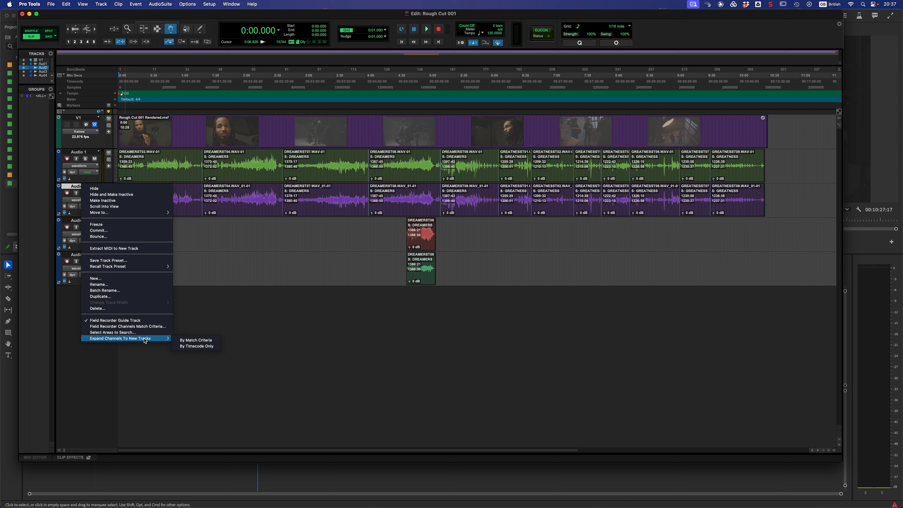
click(207, 346)
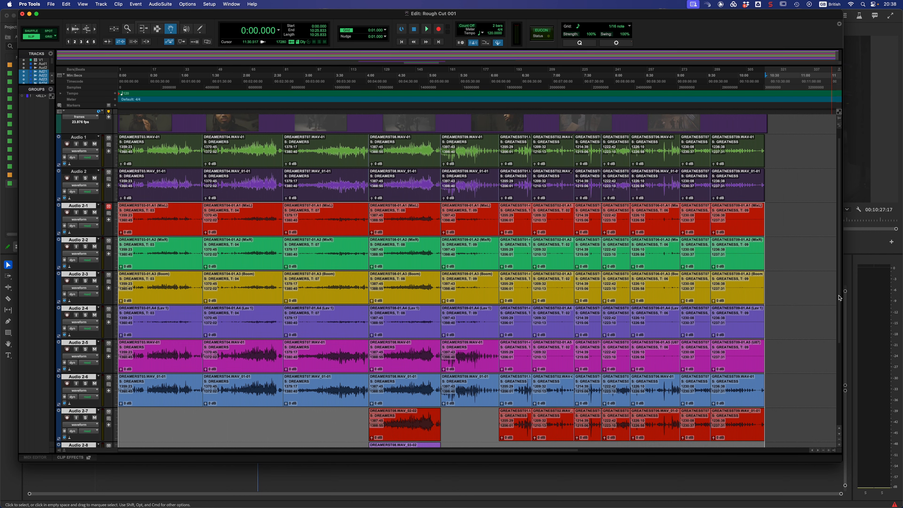
drag(839, 288, 833, 307)
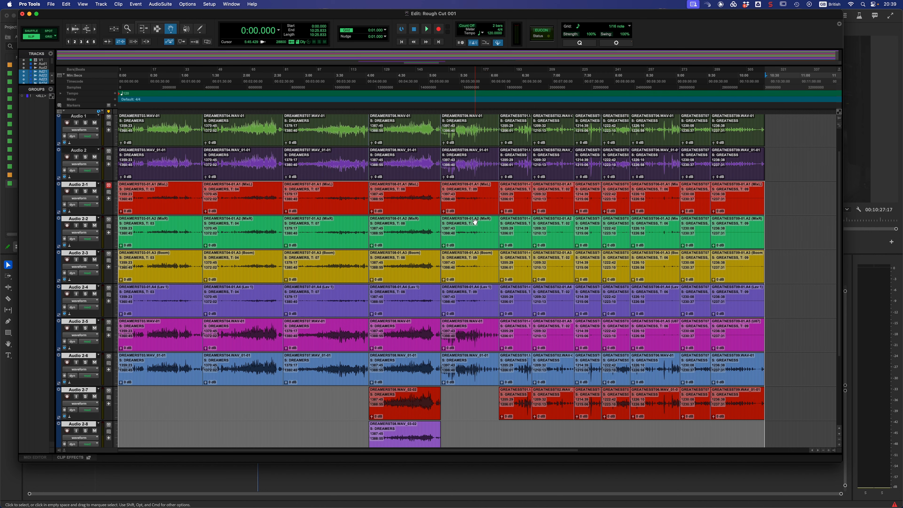
key(super+z)
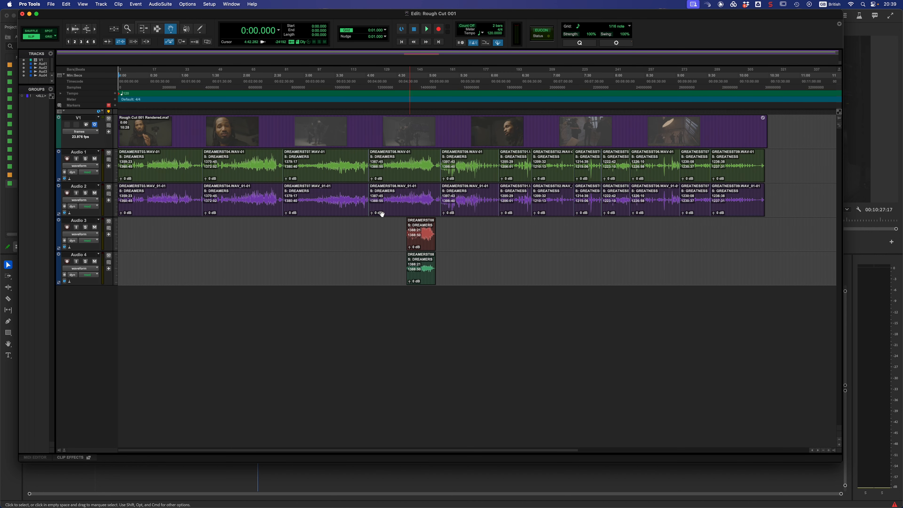
Expand the matching field recorder channels of only the DREAMERST04.WAV_01-01 clip on Audio 2 to new tracks by timecode only
click(242, 196)
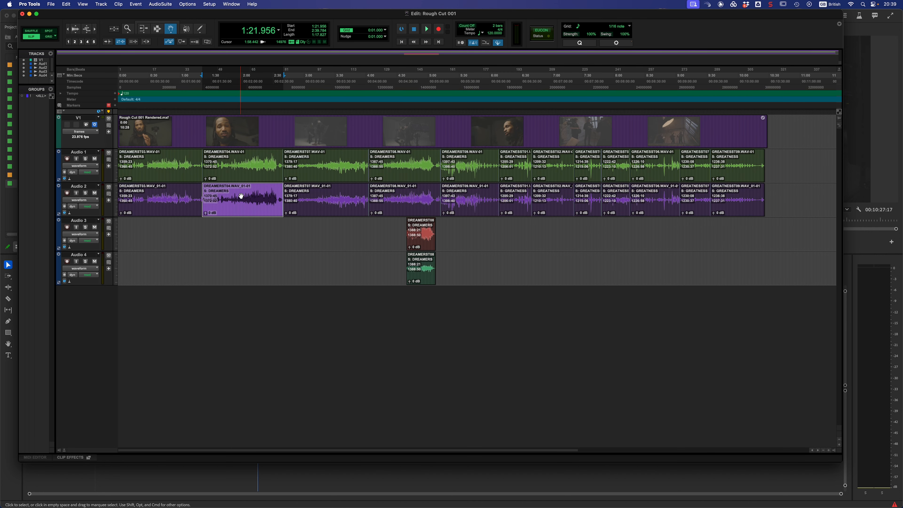
right_click(241, 196)
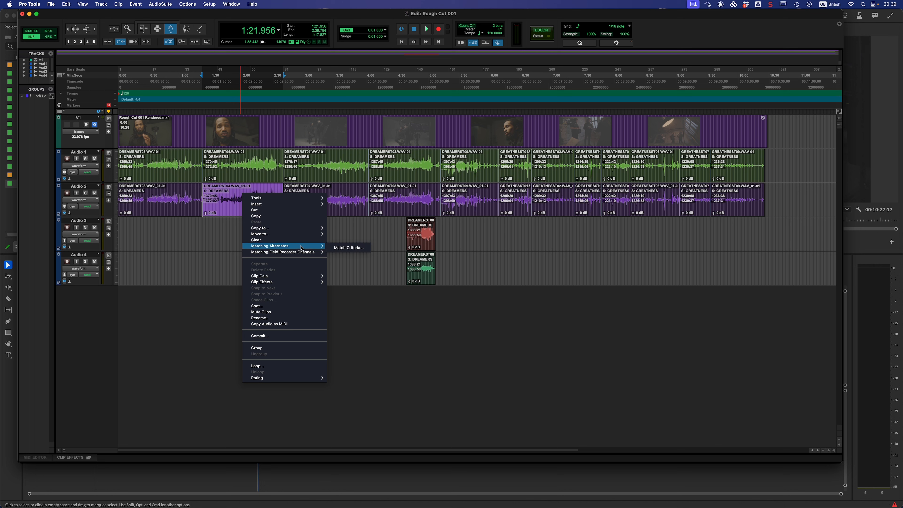
mouse_move(300, 253)
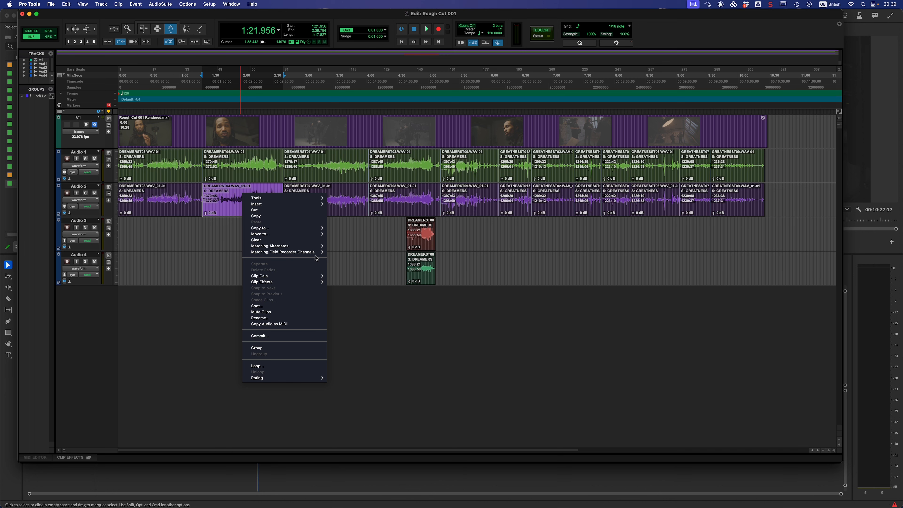
mouse_move(395, 277)
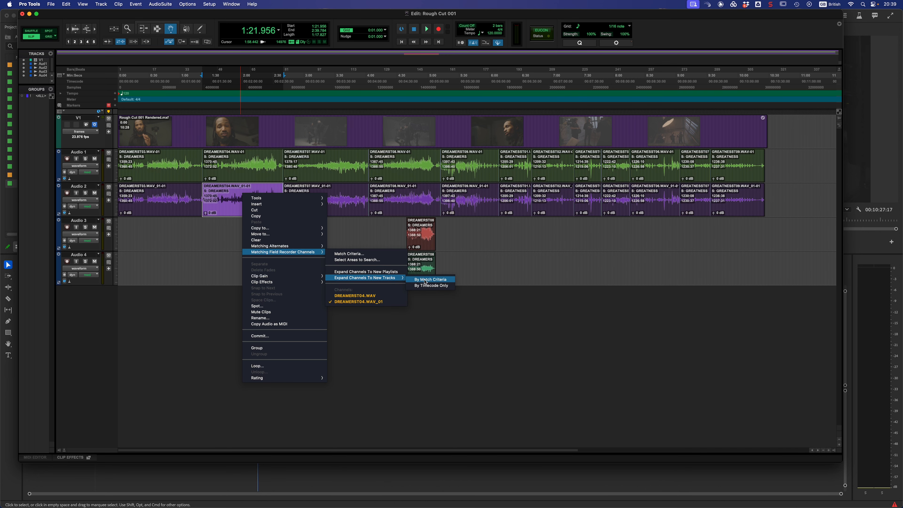
click(432, 286)
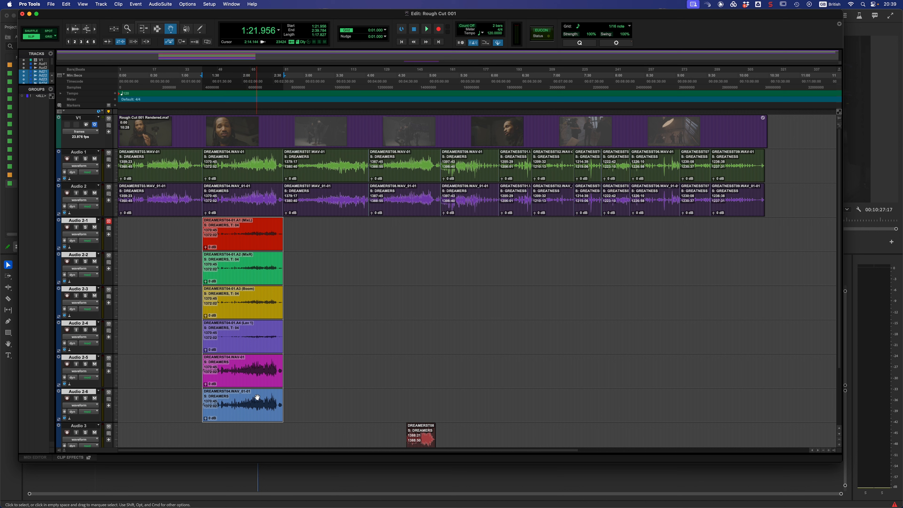
Play the expanded DREAMERST04 clips from around 1:58.784 with the video window moved over the timeline, and stop playback
click(241, 397)
key(space)
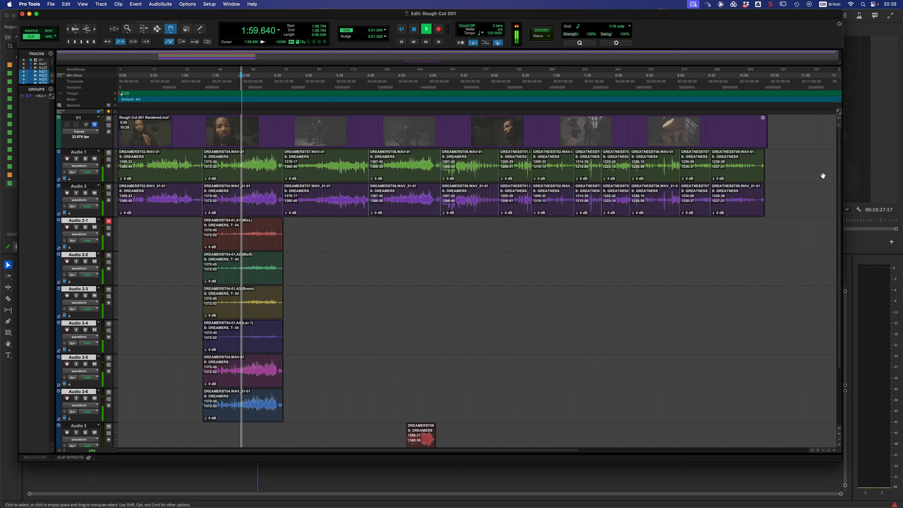
drag(902, 136, 649, 136)
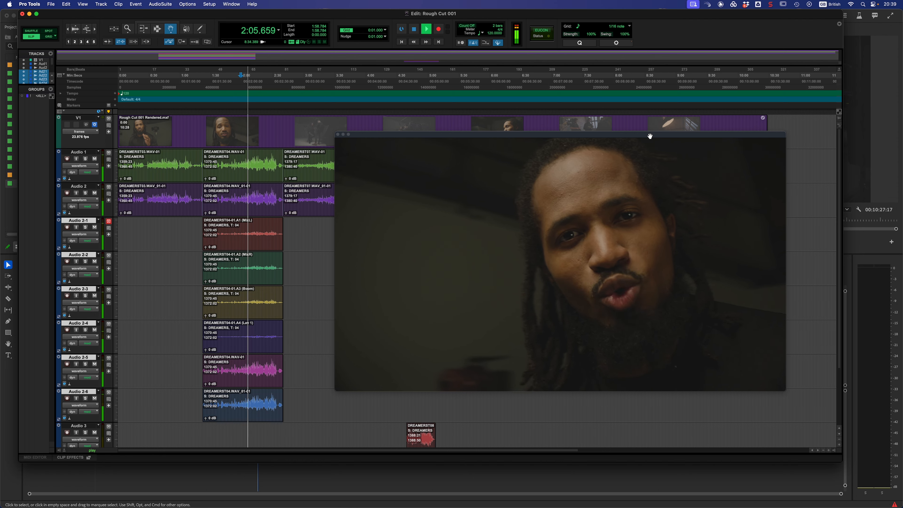
key(space)
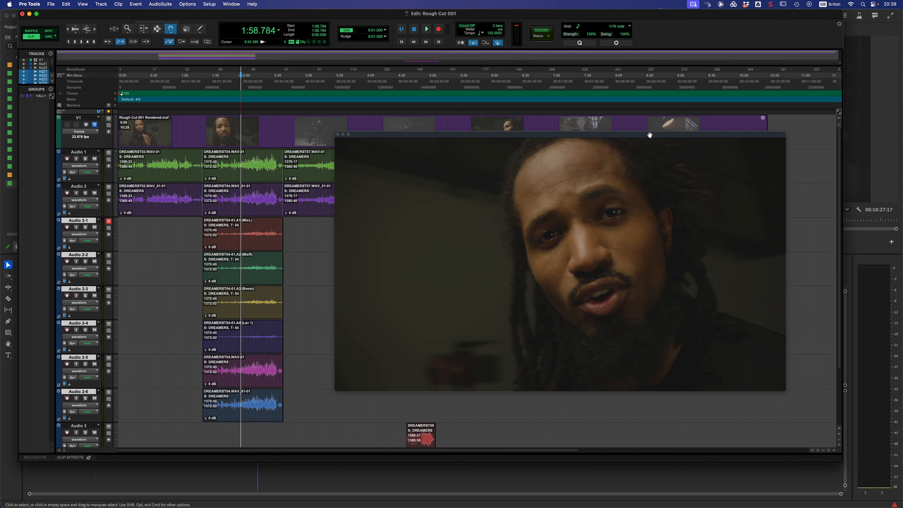